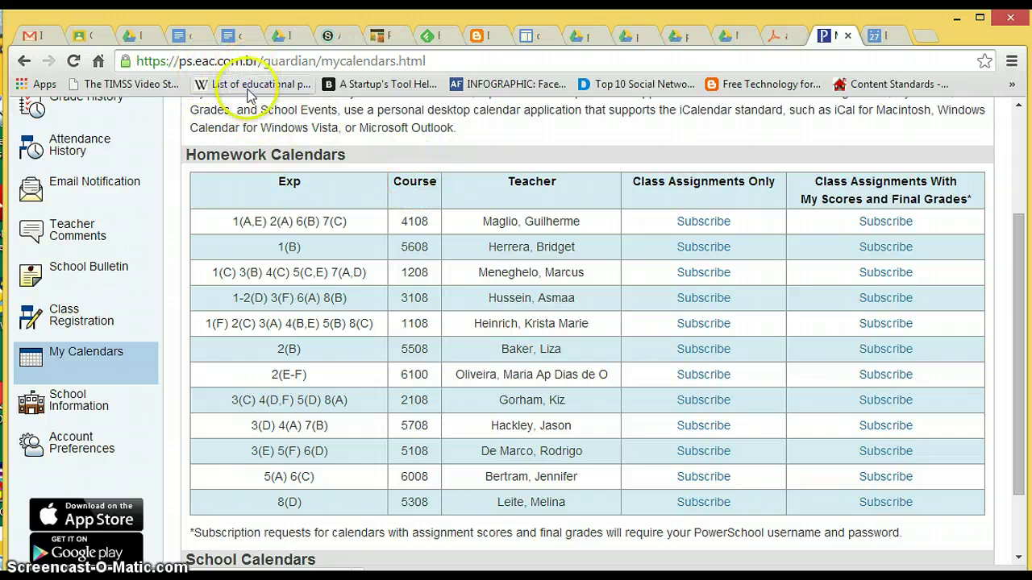
click(87, 364)
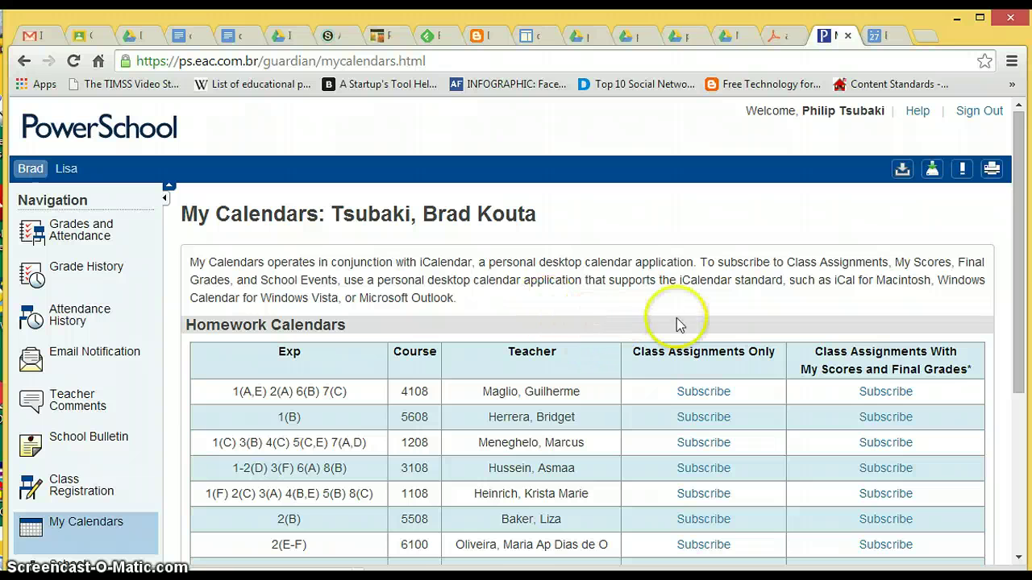
scroll(734, 334, down, 2)
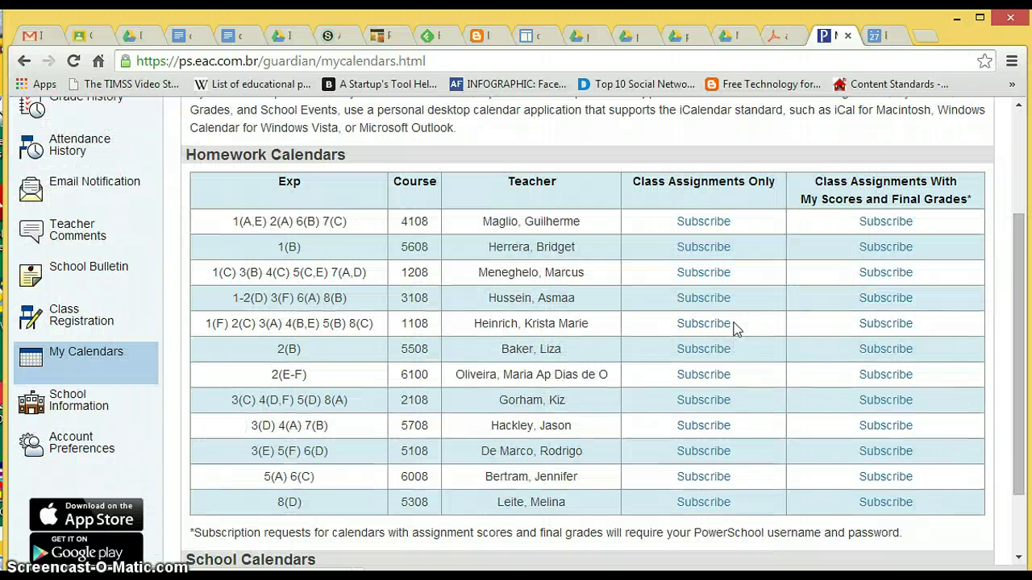
scroll(735, 329, down, 1)
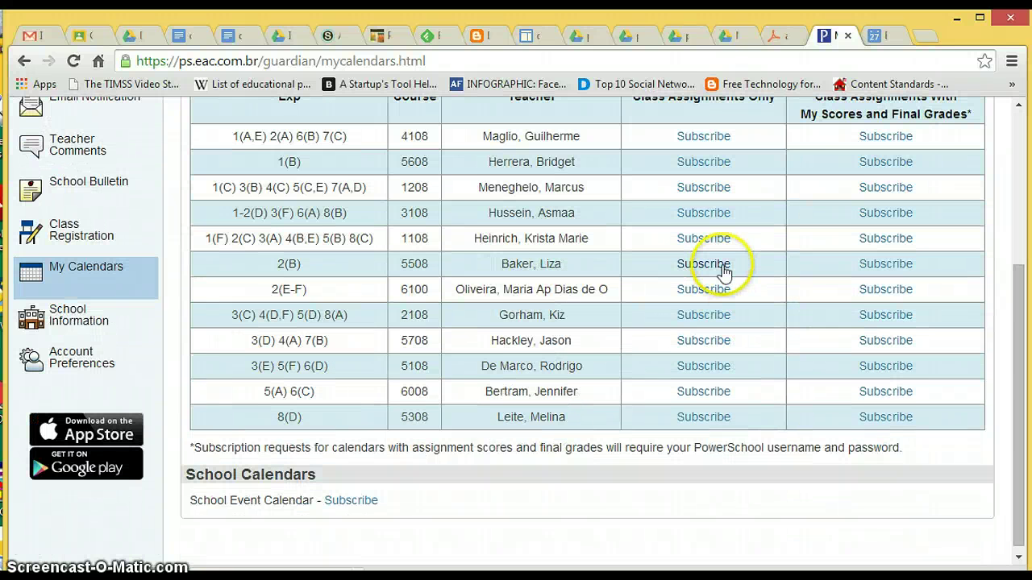
scroll(724, 274, up, 1)
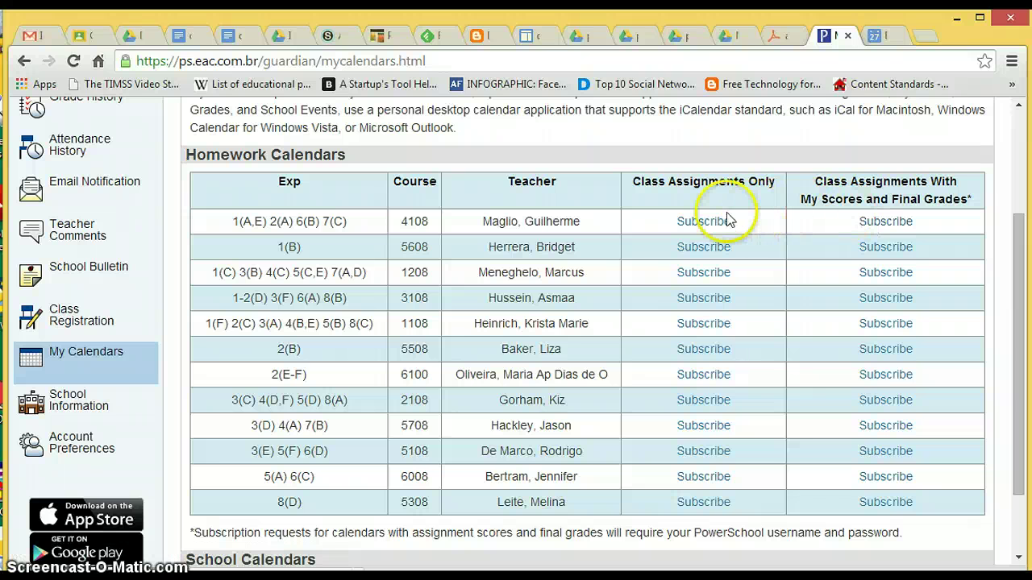
click(703, 225)
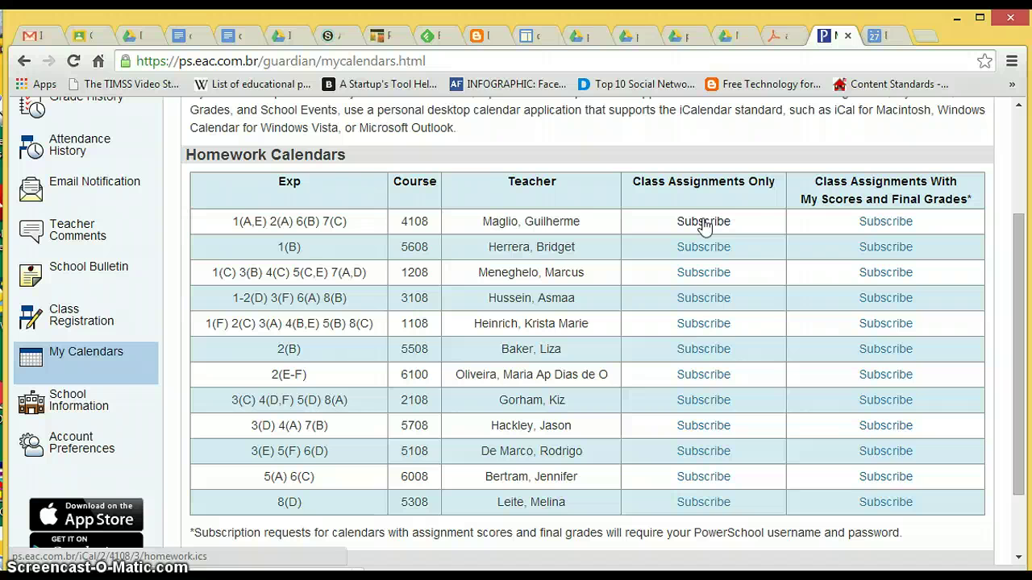
Step: Open the assignments_in_googlecalendar2014.pdf guide and scroll to the 'If you did this last year' slide
click(875, 36)
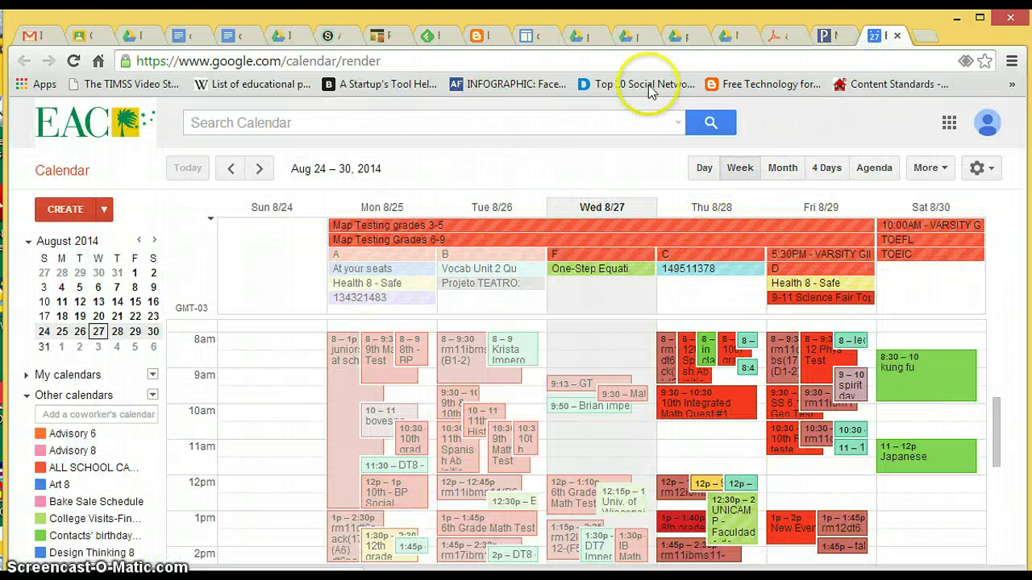
click(766, 39)
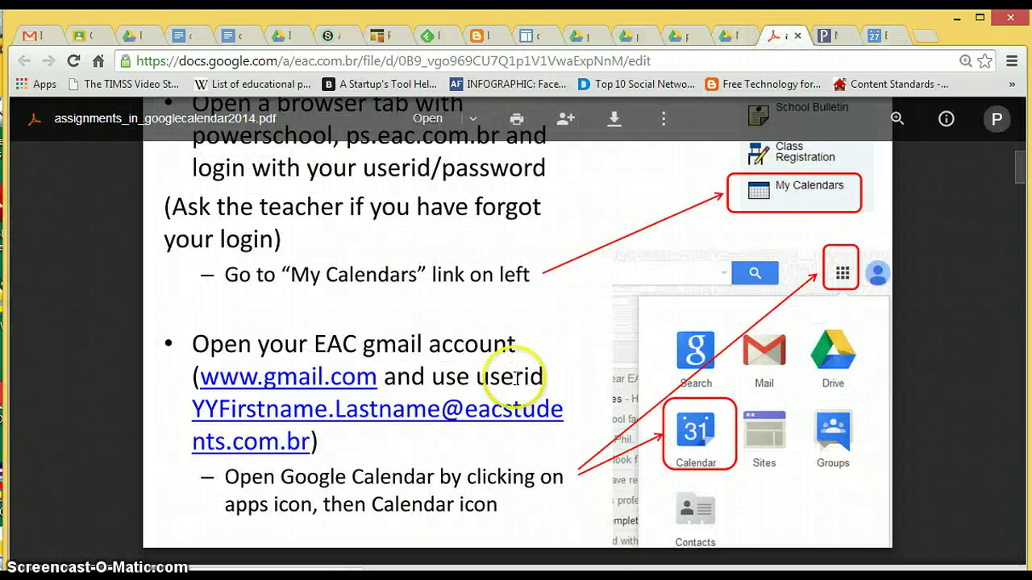
scroll(520, 375, down, 10)
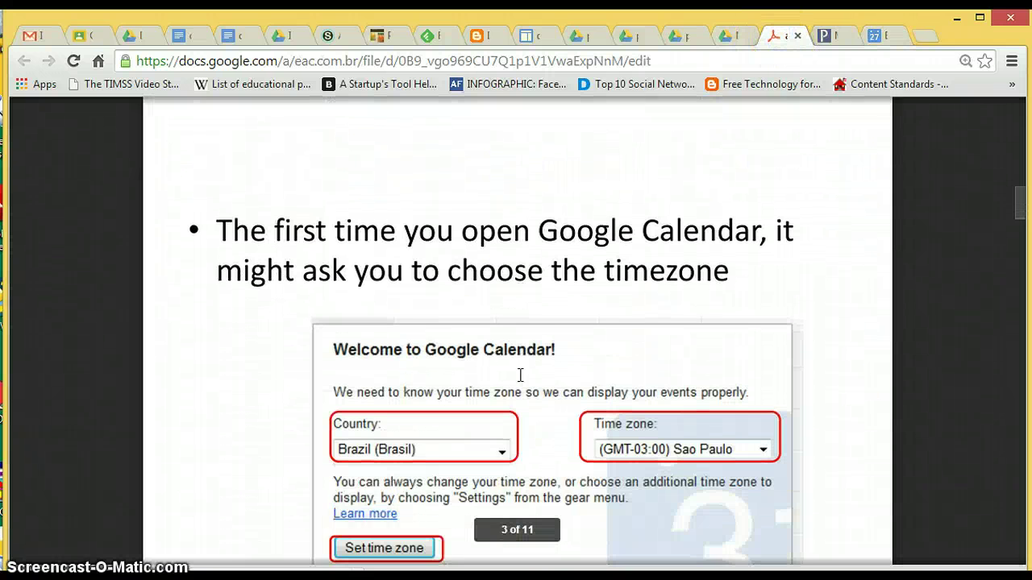
scroll(573, 294, down, 5)
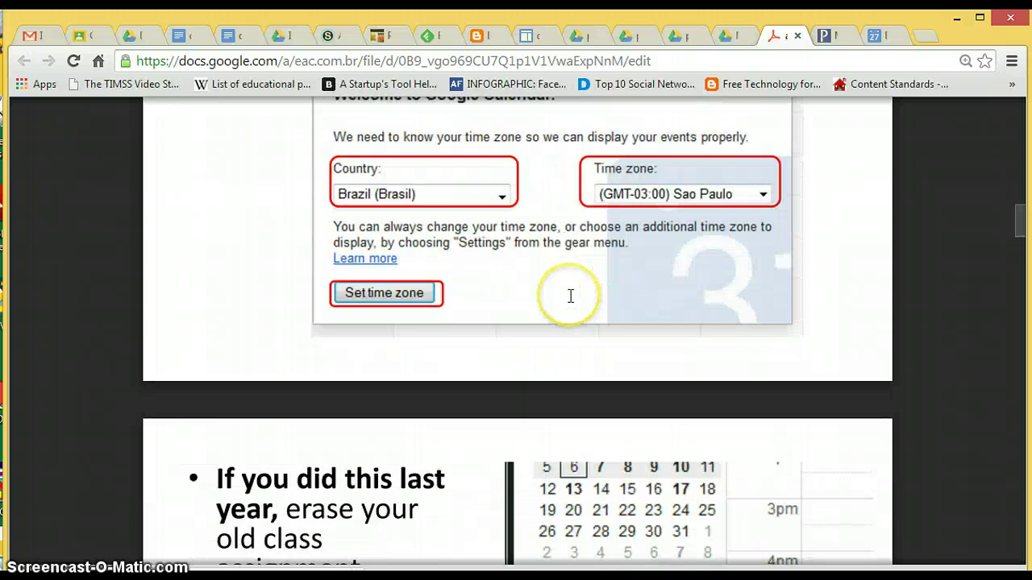
scroll(568, 242, down, 2)
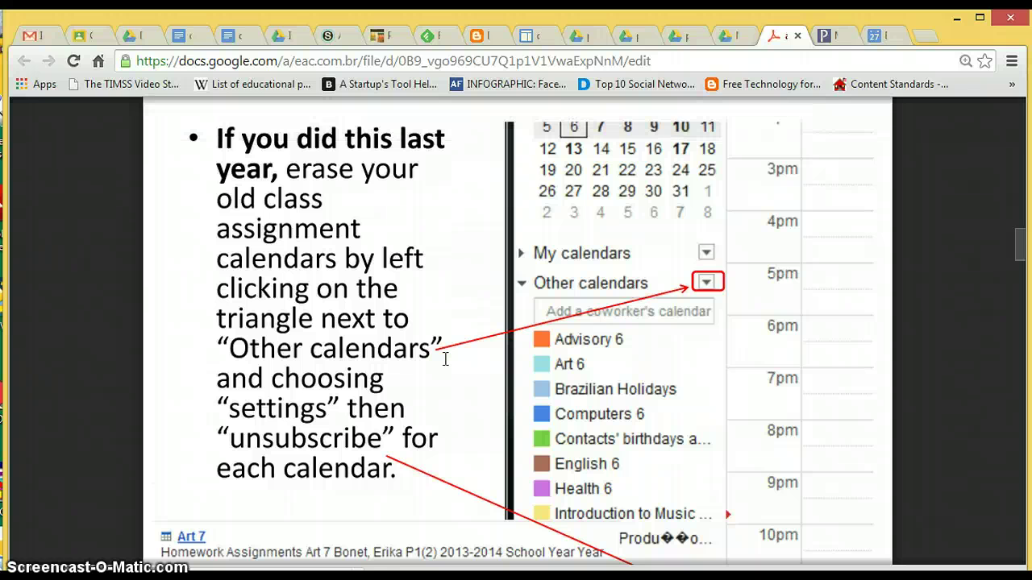
scroll(520, 375, down, 1)
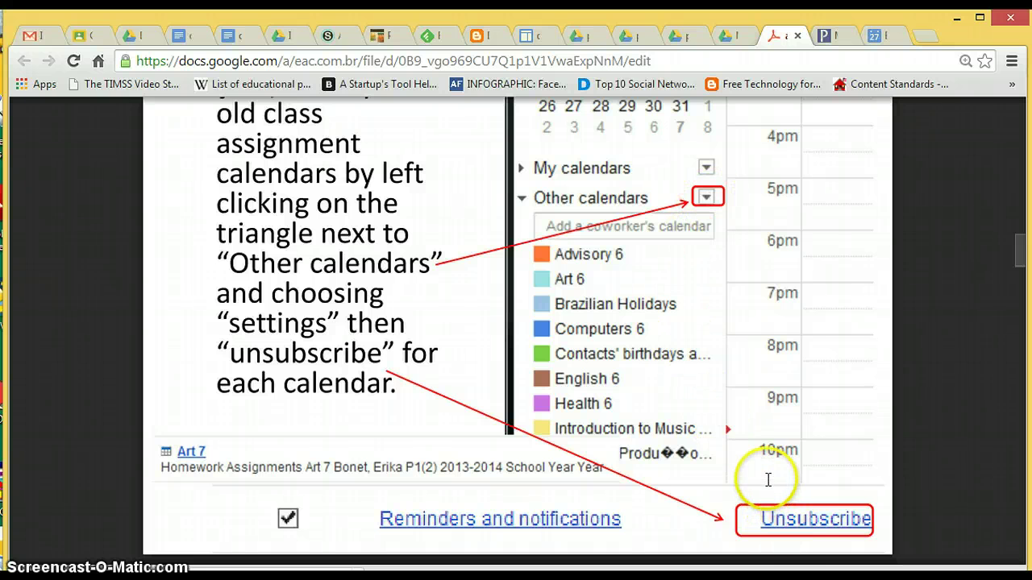
Step: Scroll the guide past the Copy, Paste and Add by URL slides to 'For iphone users'
scroll(738, 434, down, 2)
scroll(737, 433, down, 3)
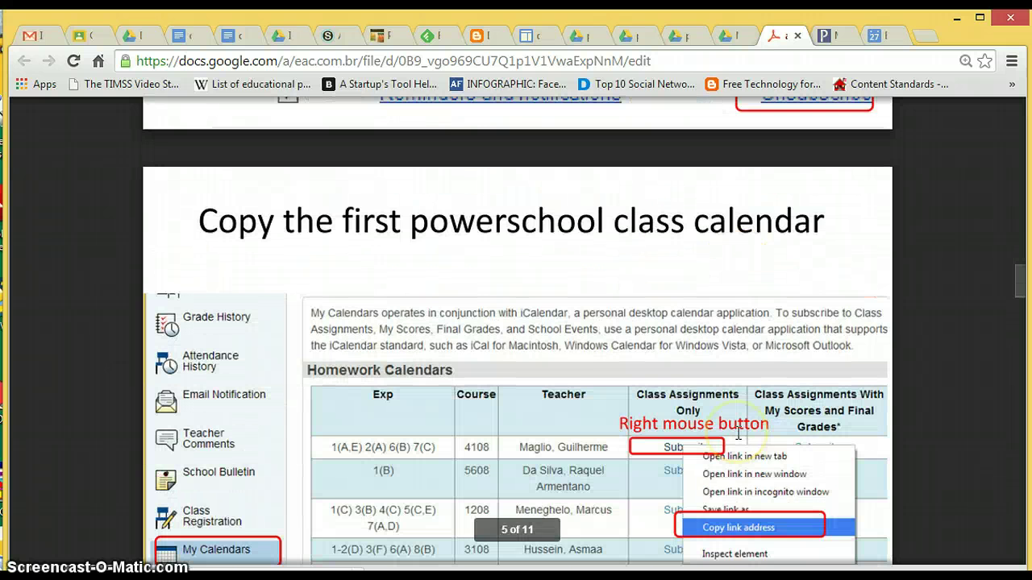
scroll(739, 432, down, 1)
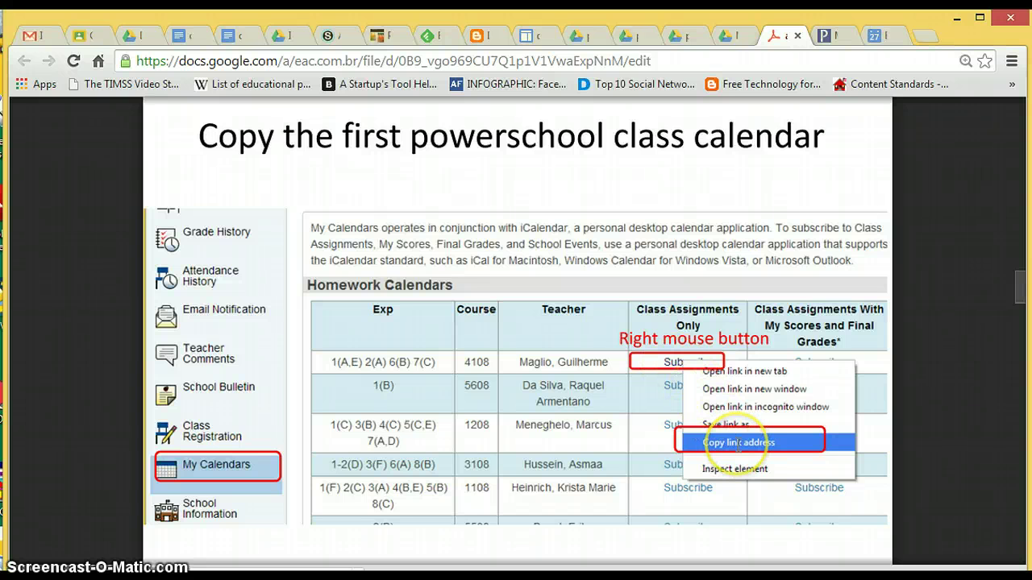
scroll(730, 403, down, 5)
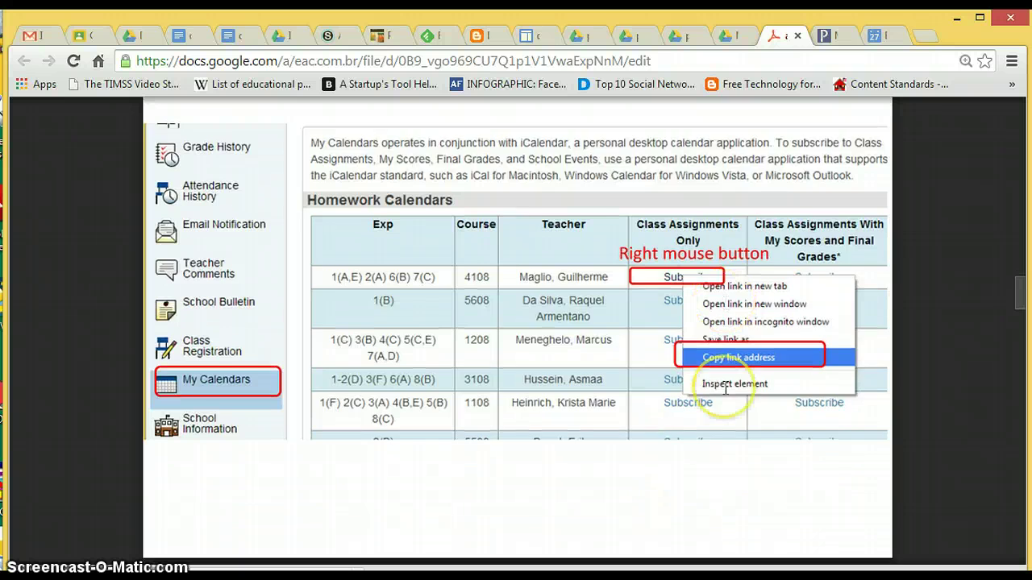
scroll(726, 388, down, 4)
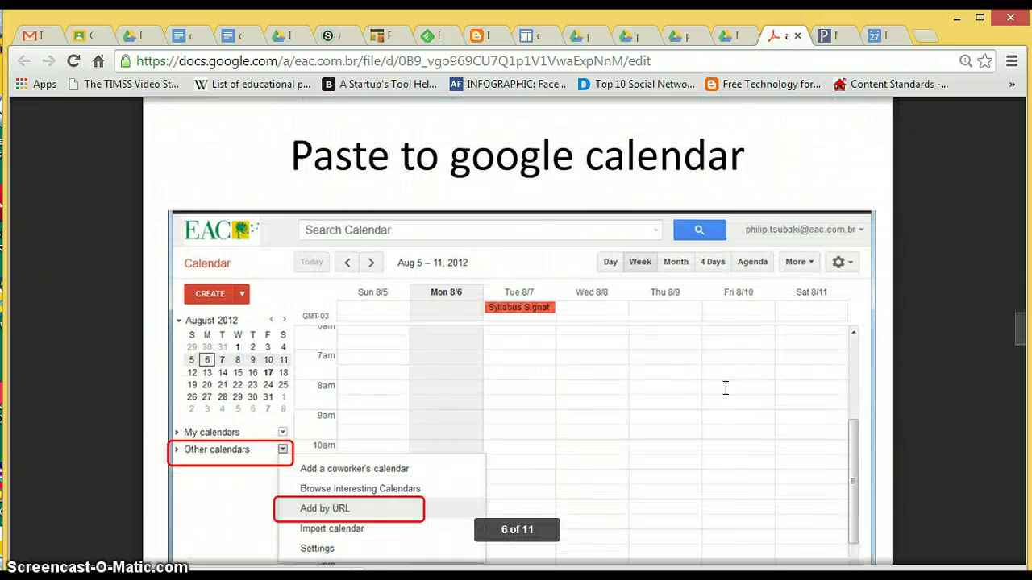
scroll(487, 415, down, 1)
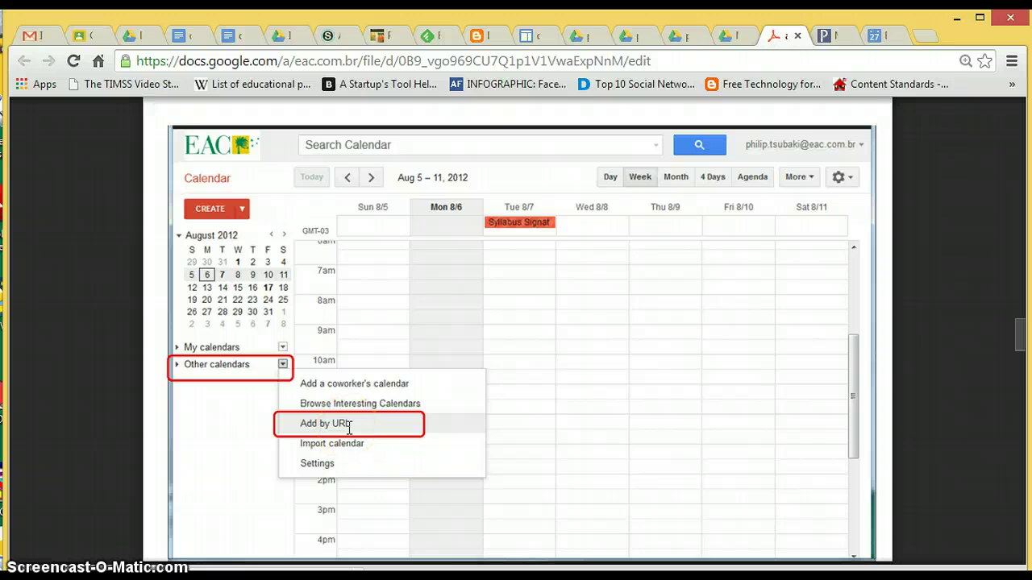
scroll(359, 427, down, 4)
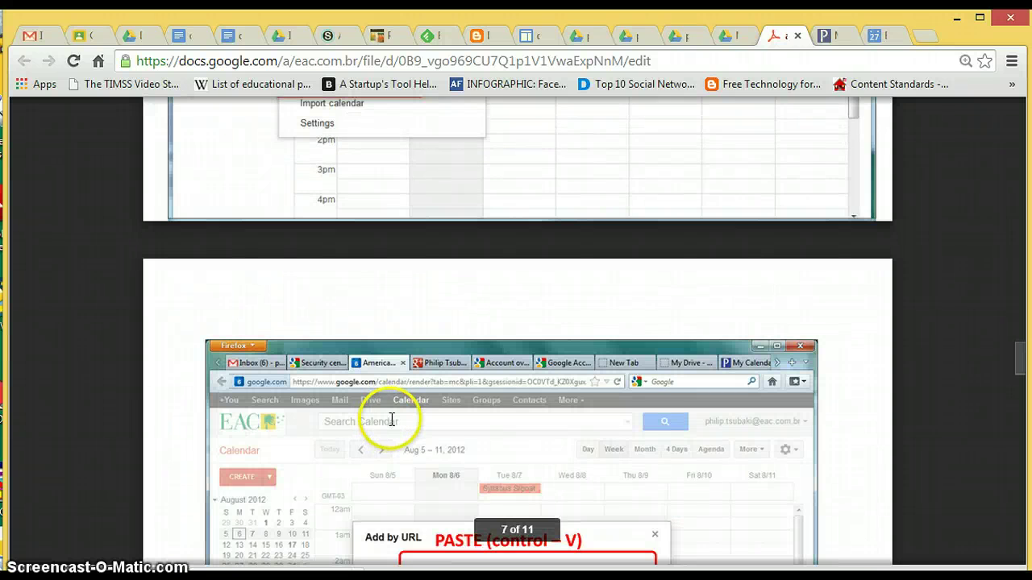
scroll(392, 420, down, 3)
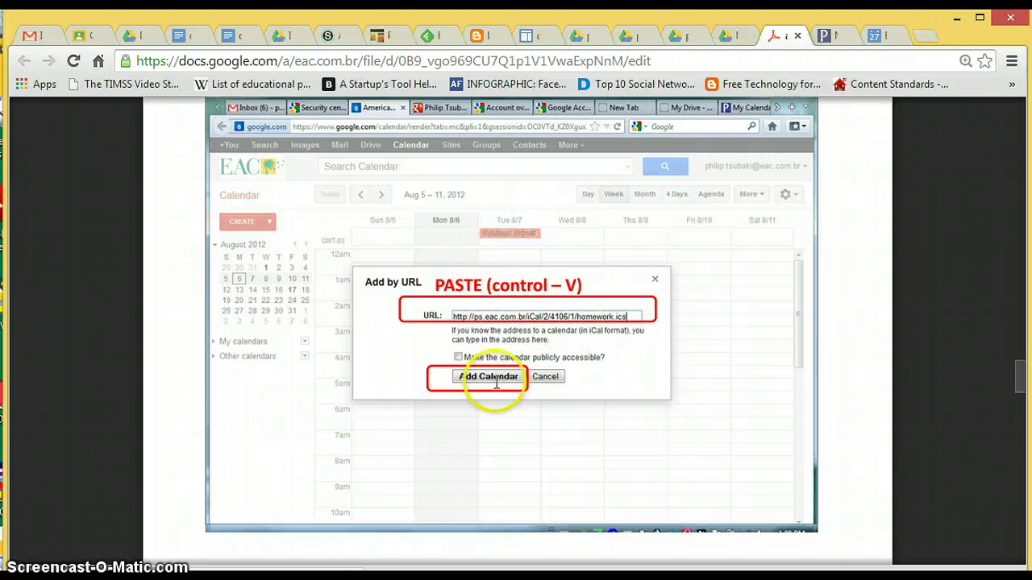
scroll(592, 375, down, 4)
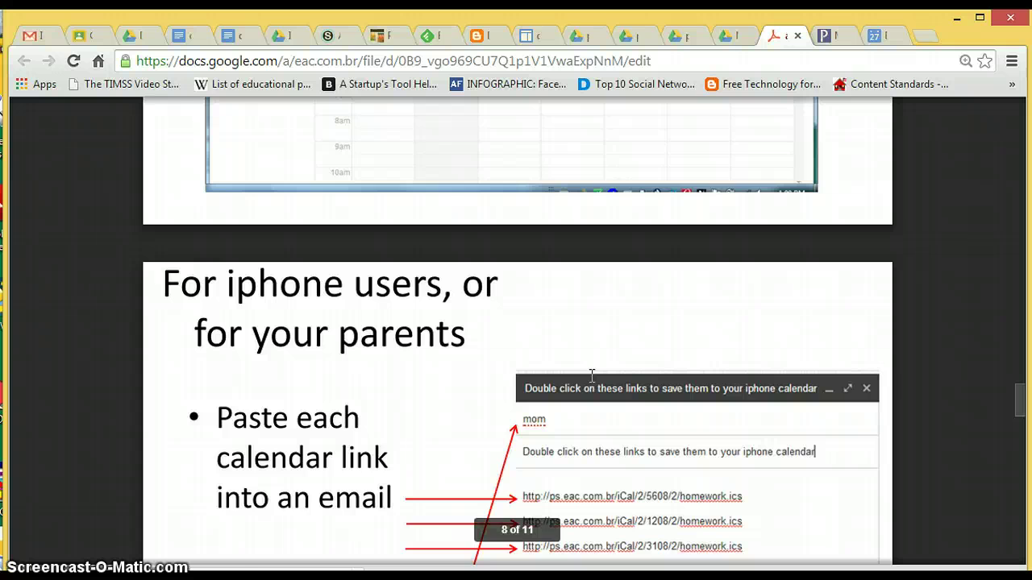
scroll(592, 375, down, 1)
scroll(592, 375, down, 1)
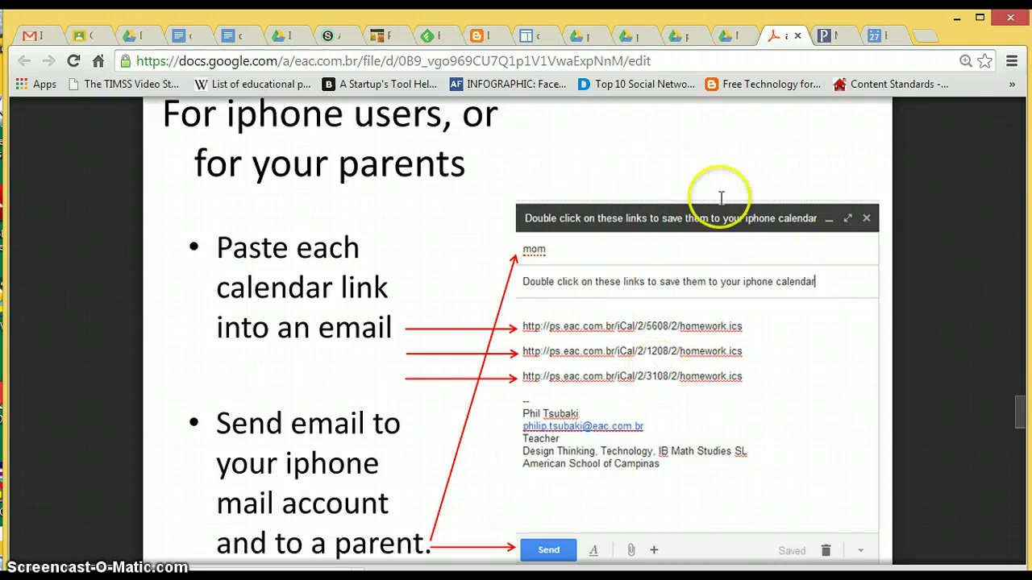
Step: Copy the link address of course 4108's Class Assignments Only Subscribe link in PowerSchool
click(830, 36)
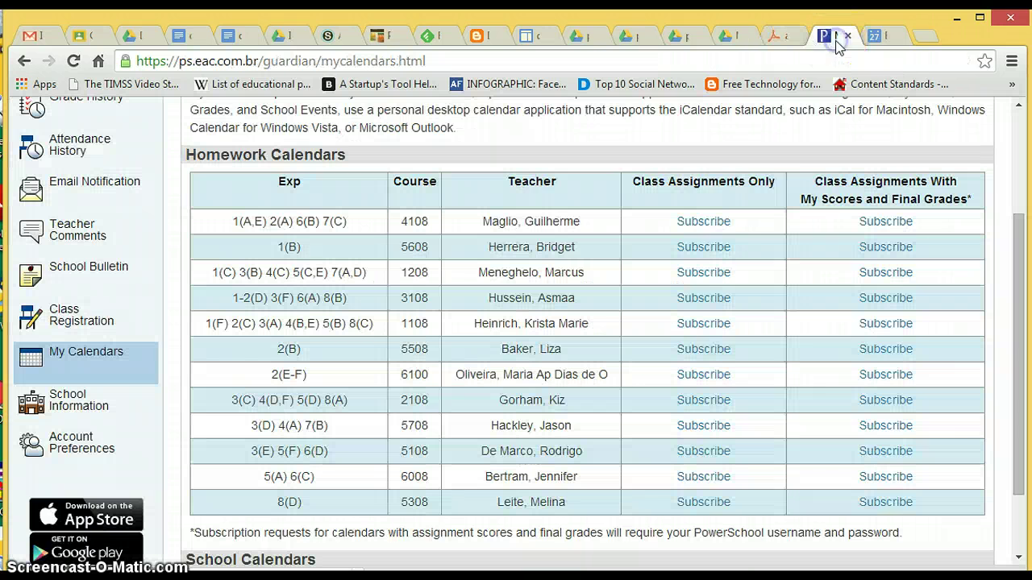
right_click(710, 225)
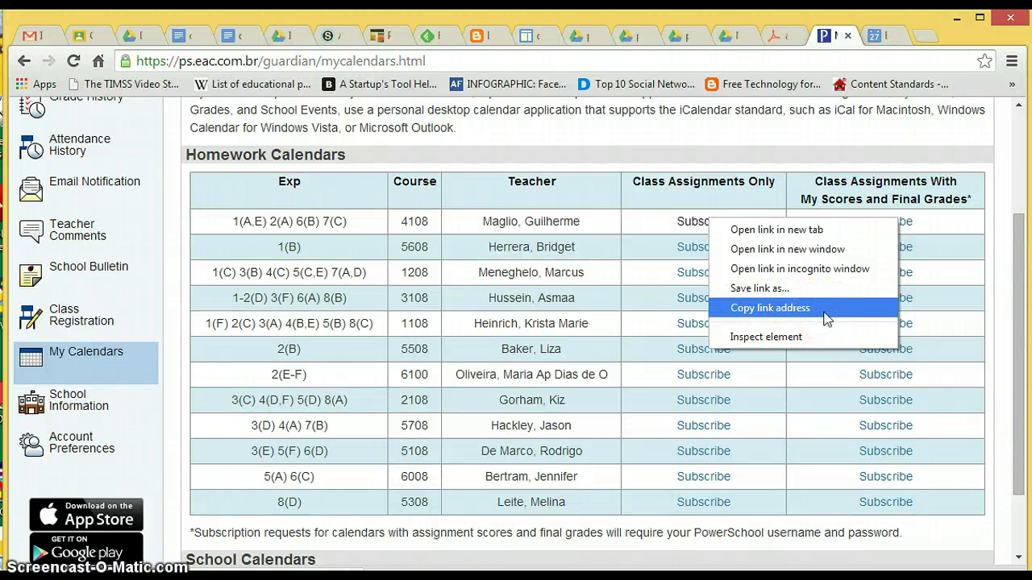
click(826, 308)
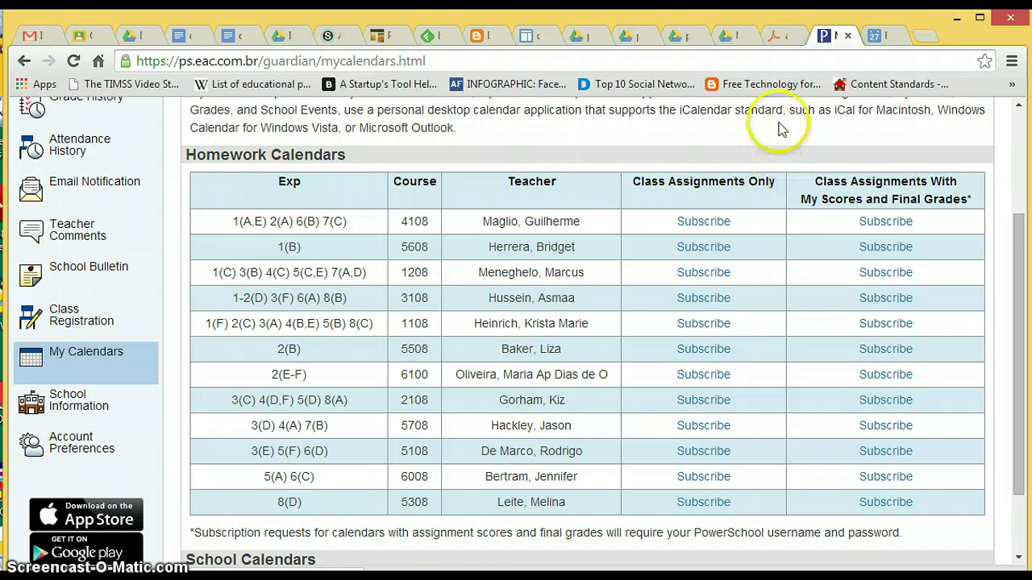
Step: Add course 4108's copied iCal address to Google Calendar through Other calendars > Add by URL
click(879, 35)
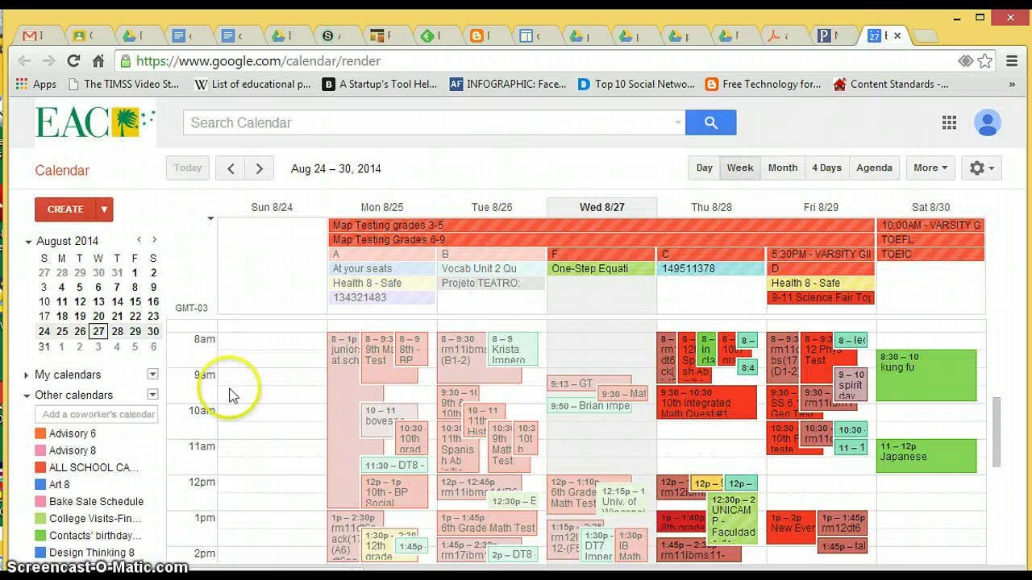
click(153, 396)
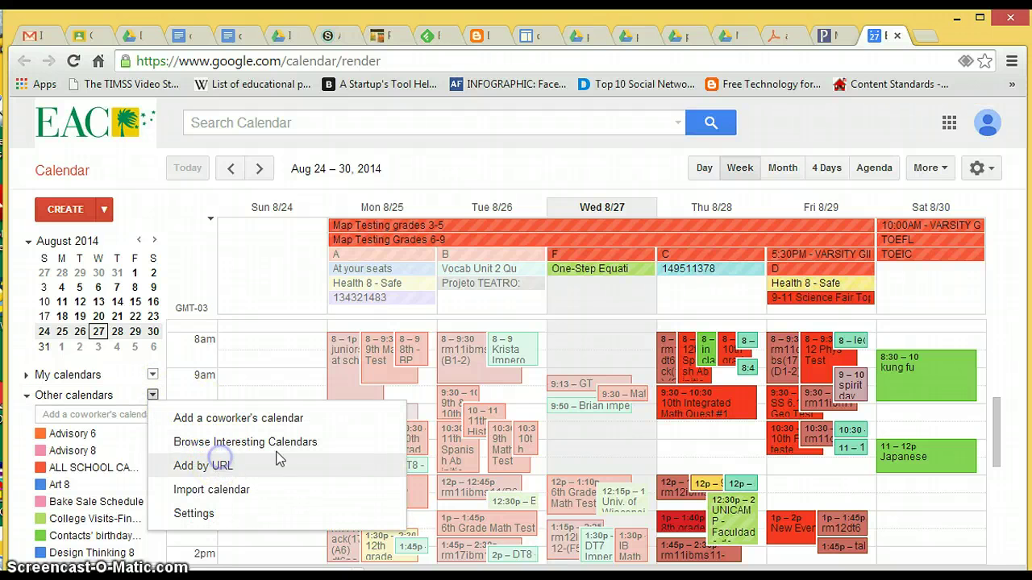
click(274, 466)
click(466, 308)
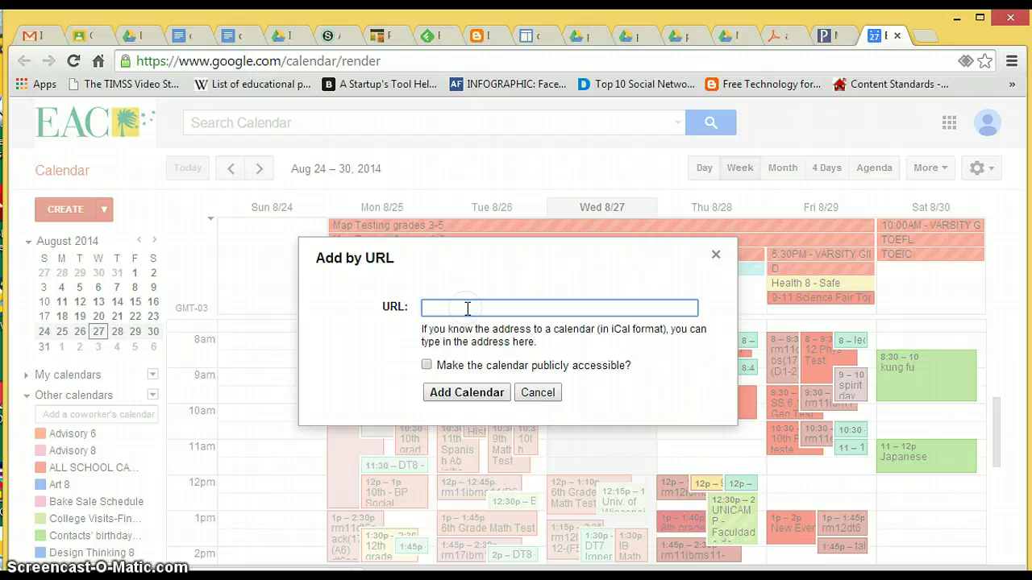
key(ctrl+v)
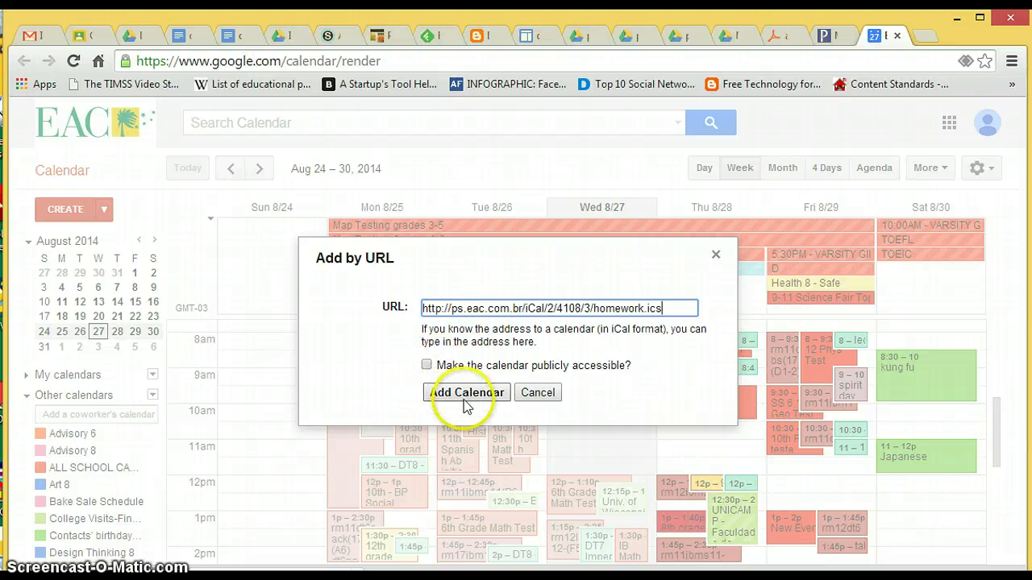
click(467, 392)
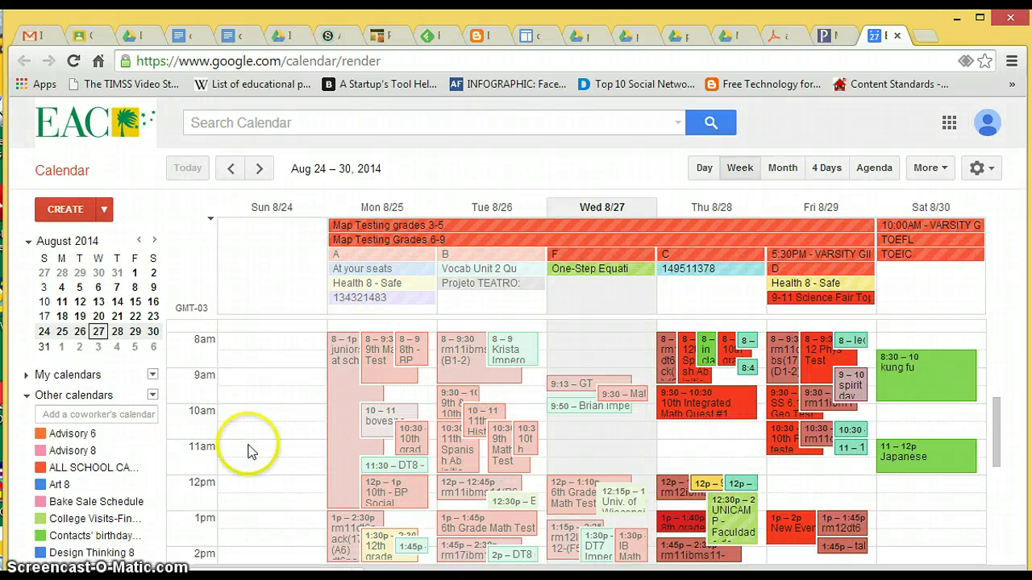
click(829, 36)
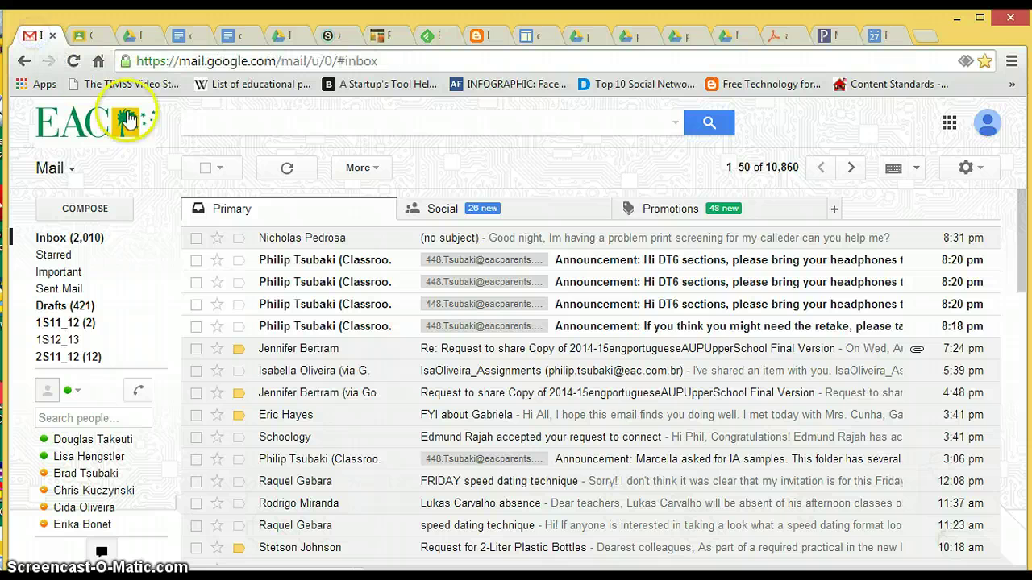
Step: Compose a new email with the course 4108 homework.ics link pasted into the body
click(91, 206)
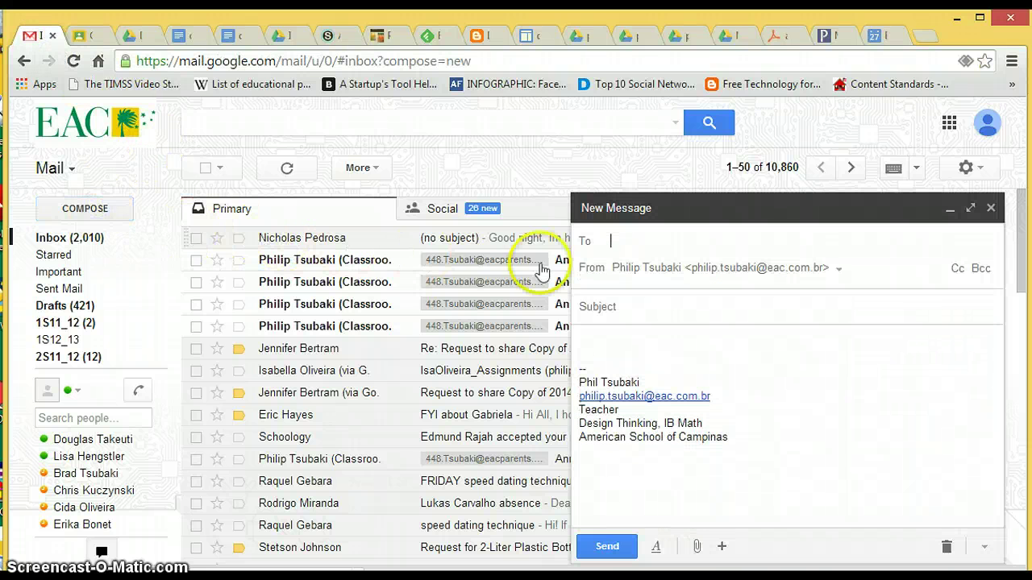
click(591, 346)
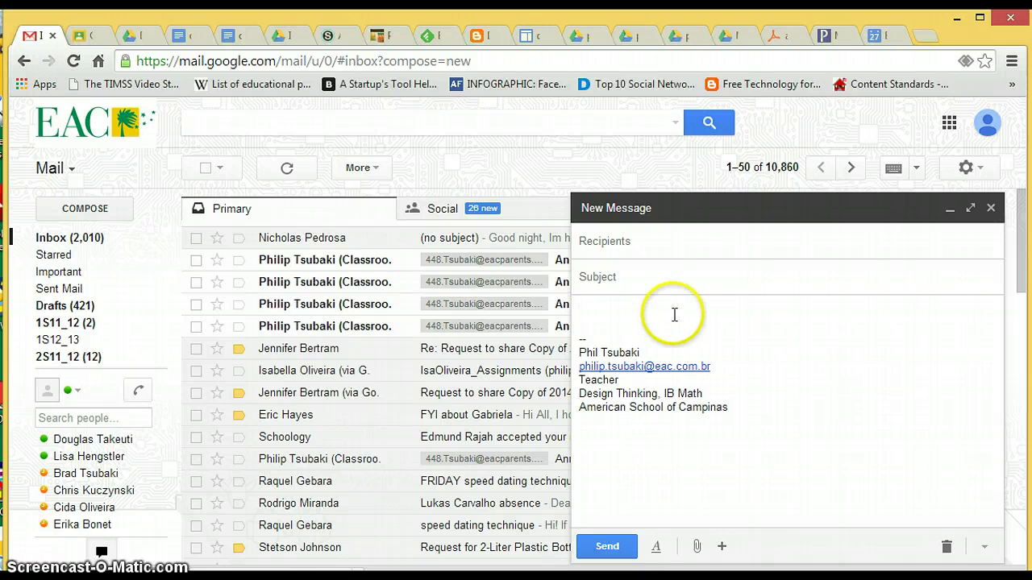
key(ctrl+v)
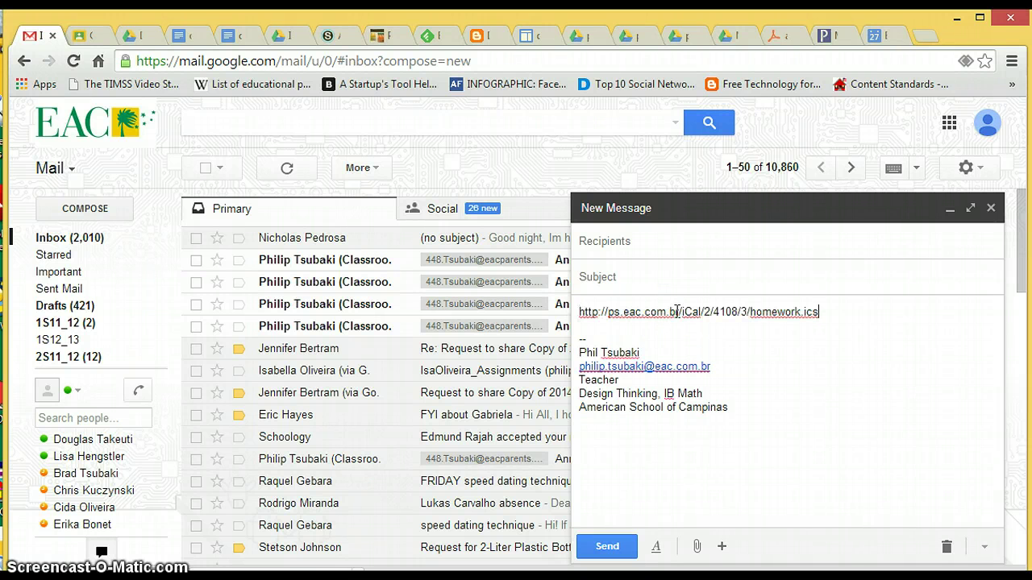
key(Return)
key(Return)
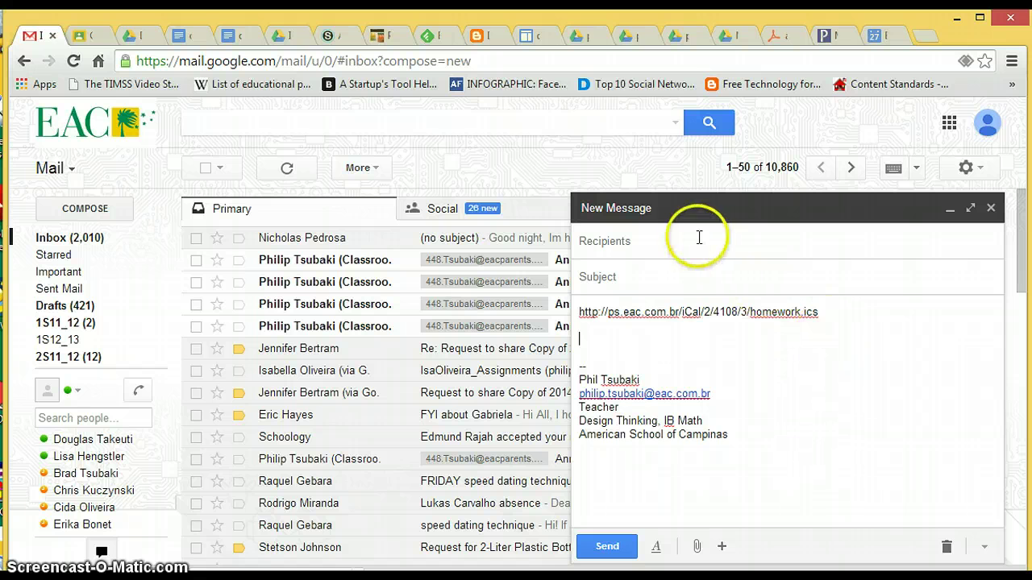
Step: Address the draft to your personal Gmail account and add an empty line below the link
click(699, 239)
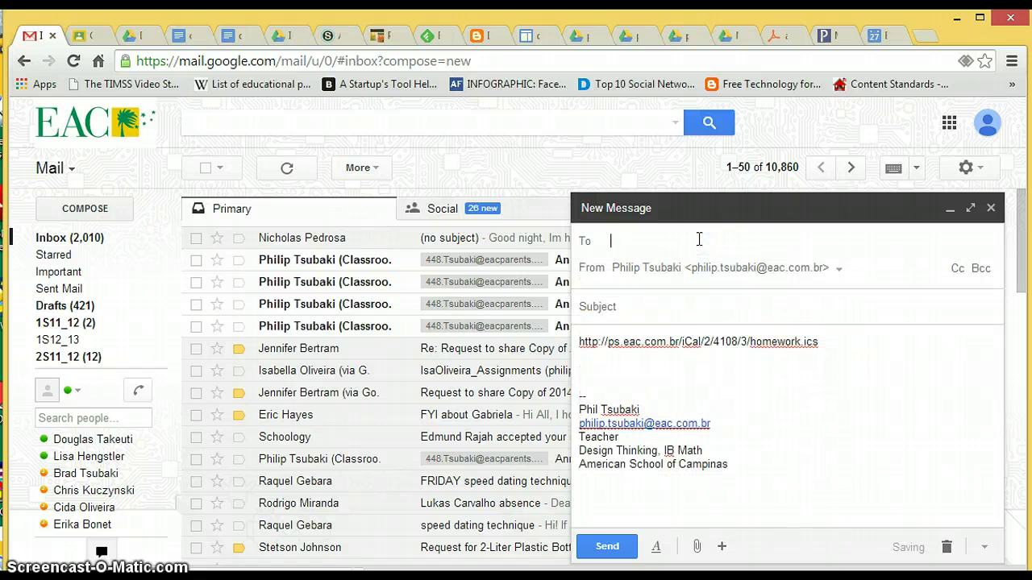
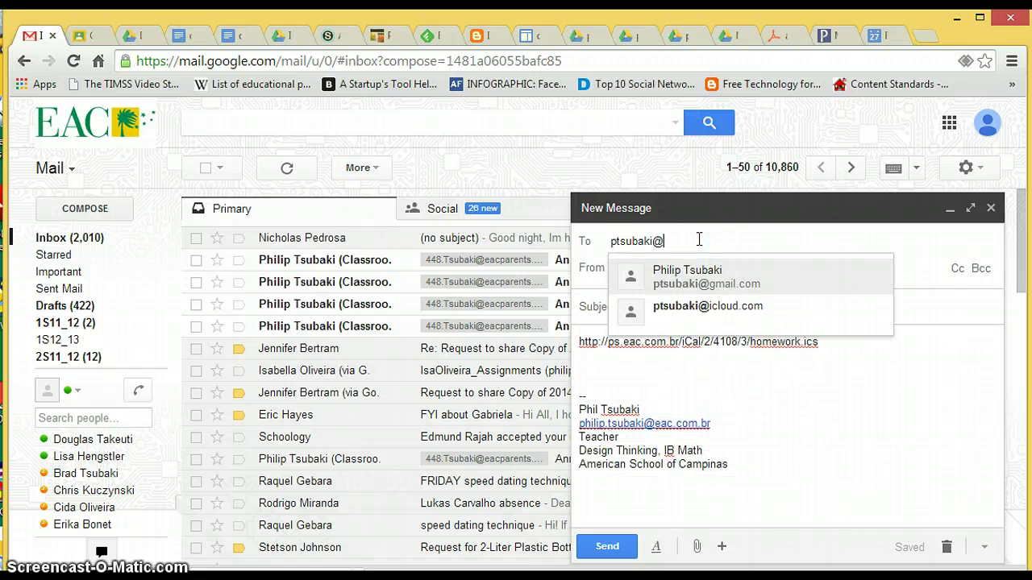
click(706, 273)
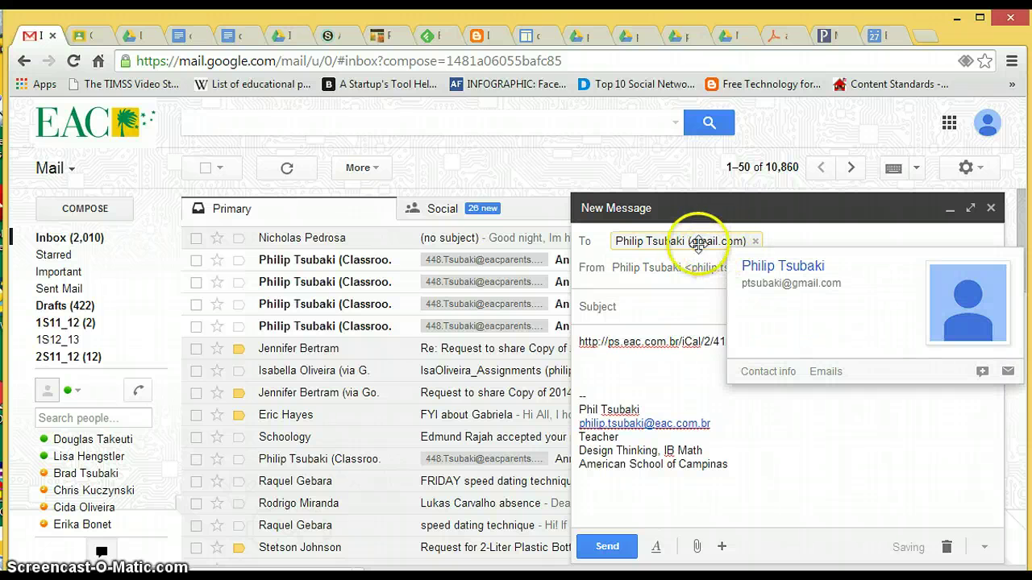
click(685, 357)
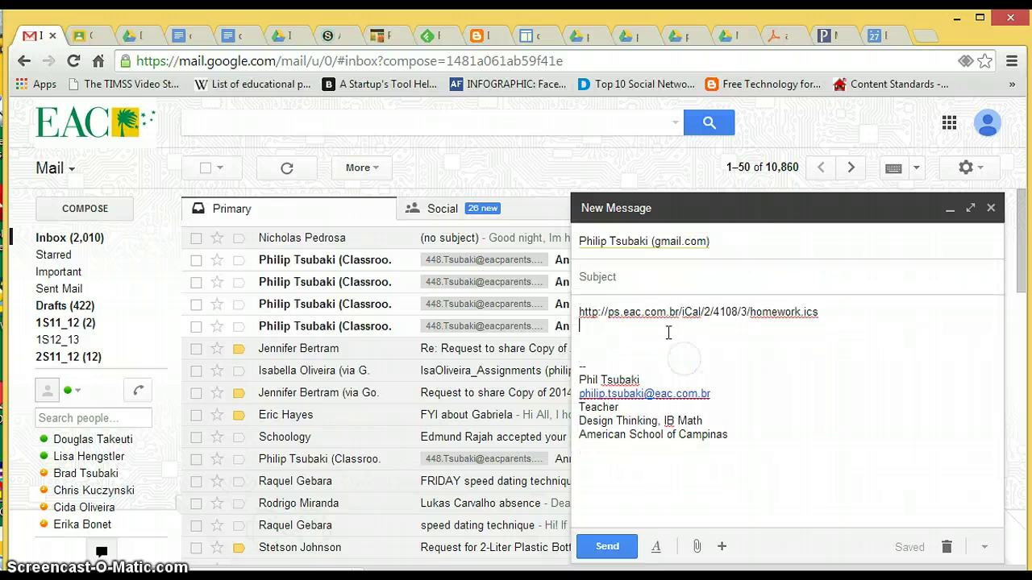
key(Return)
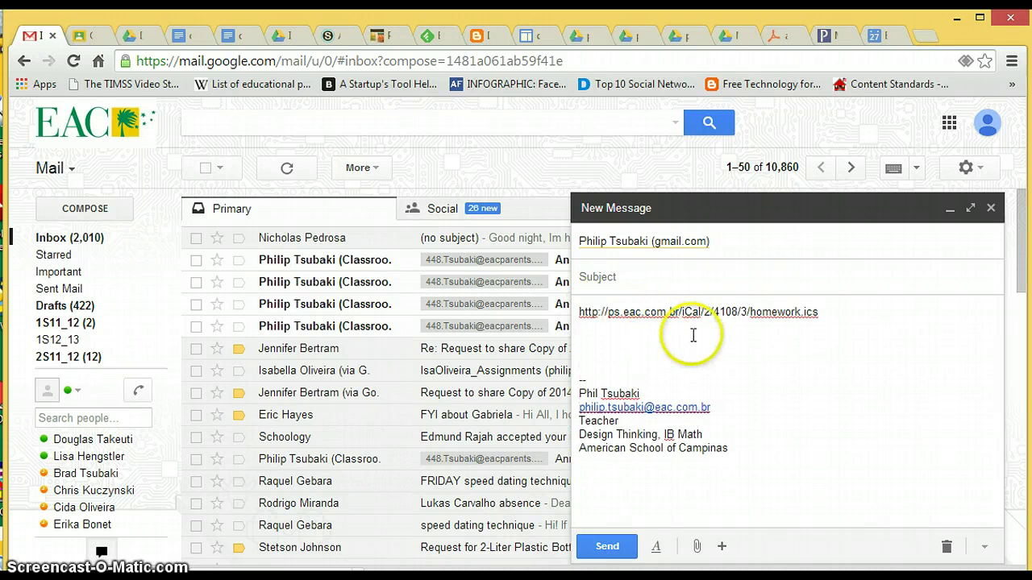
Step: Copy the course 5608 Class Assignments Only Subscribe link address from PowerSchool
click(838, 35)
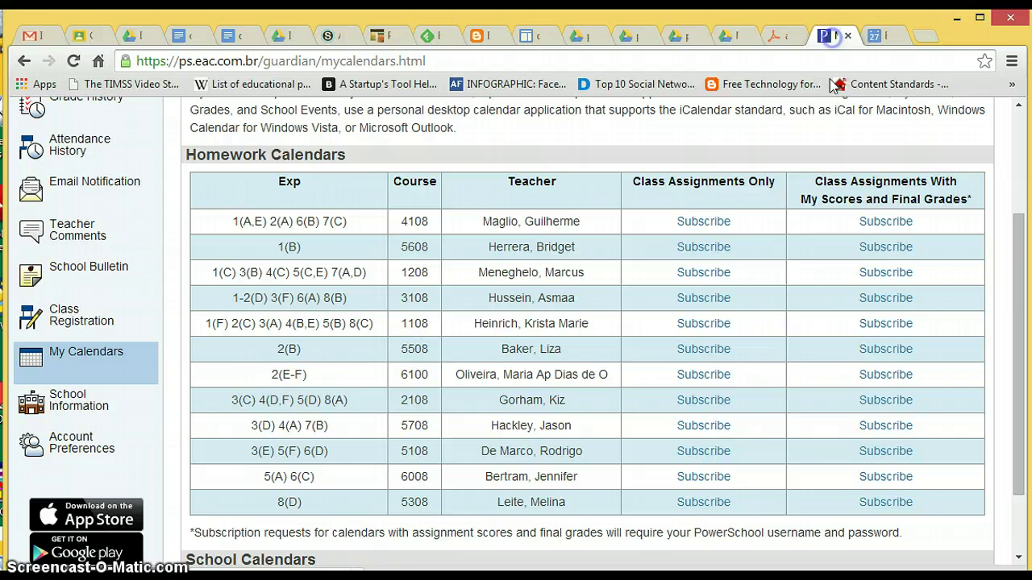
right_click(714, 252)
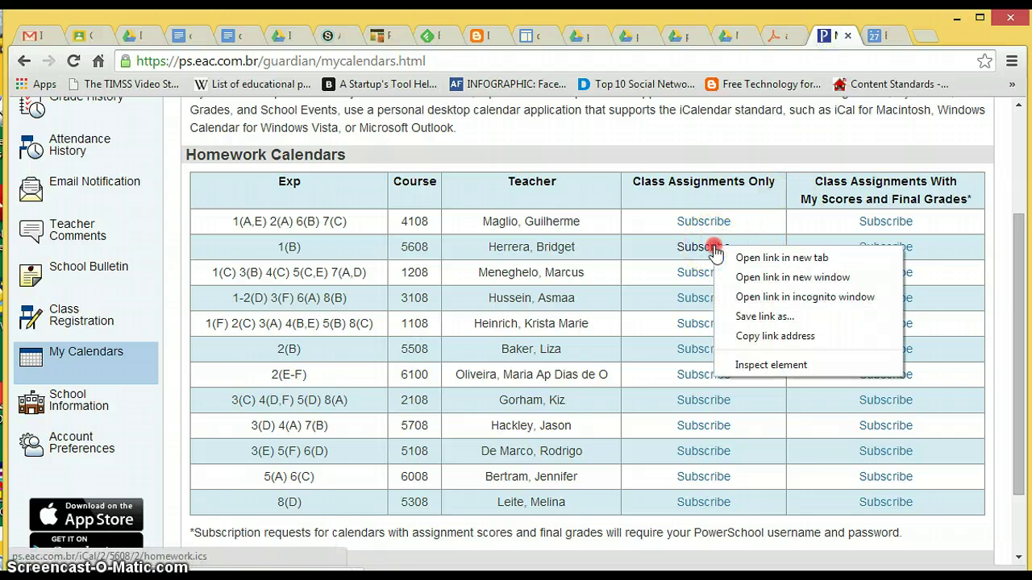
click(770, 340)
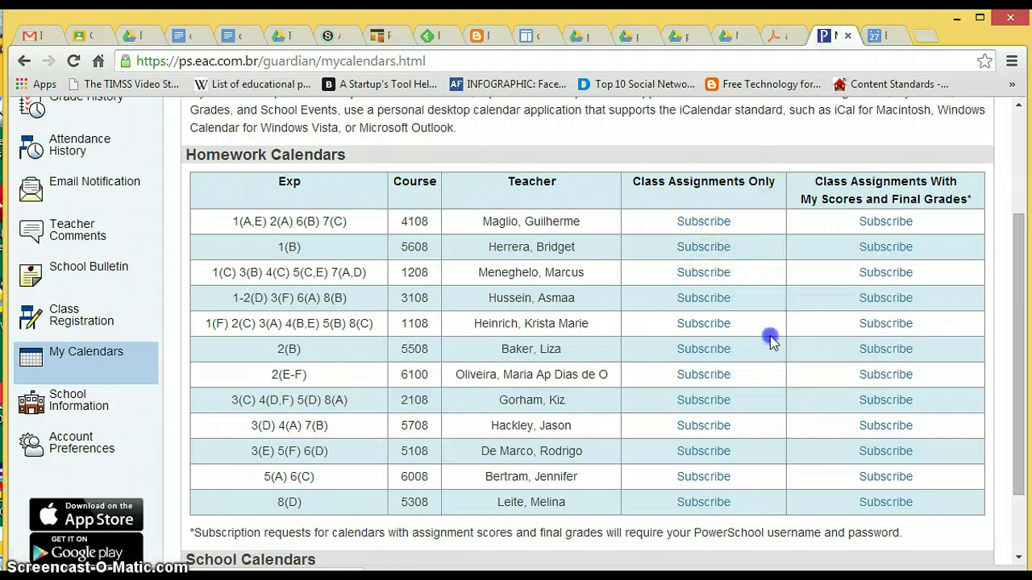
click(878, 35)
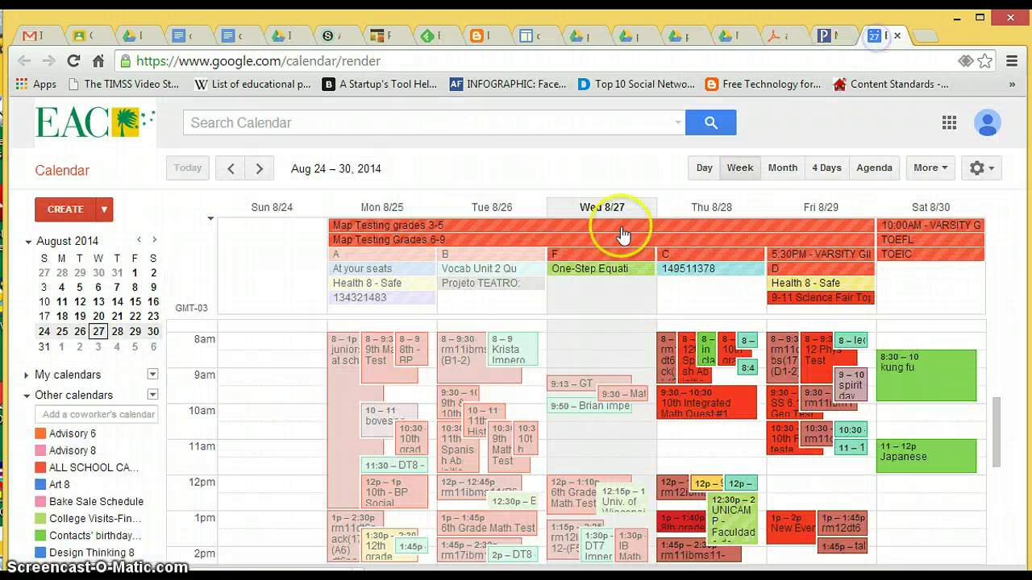
Step: Add course 5608's homework.ics feed to Google Calendar through Other calendars > Add by URL
click(152, 395)
click(221, 467)
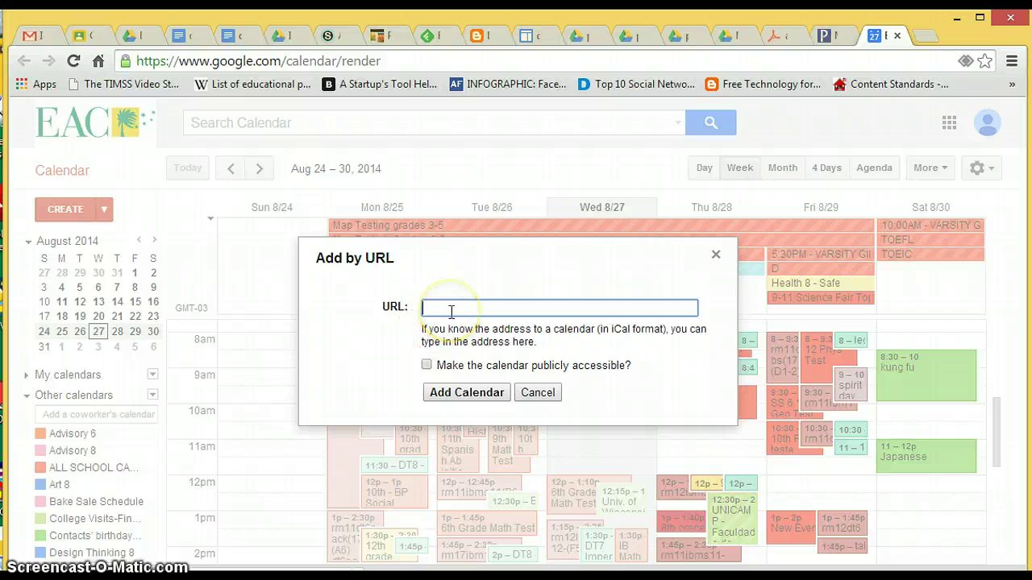
key(ctrl+v)
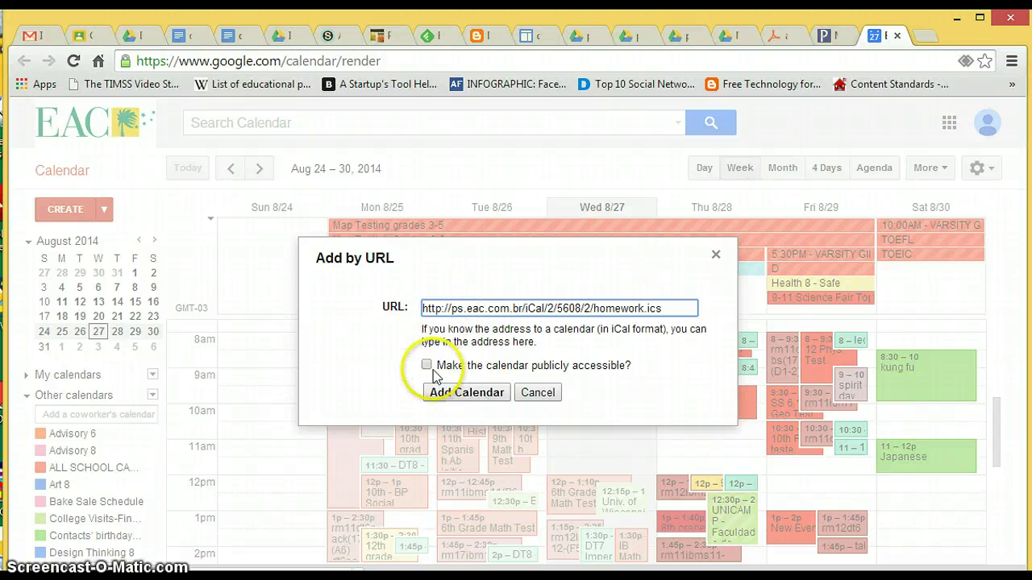
click(453, 395)
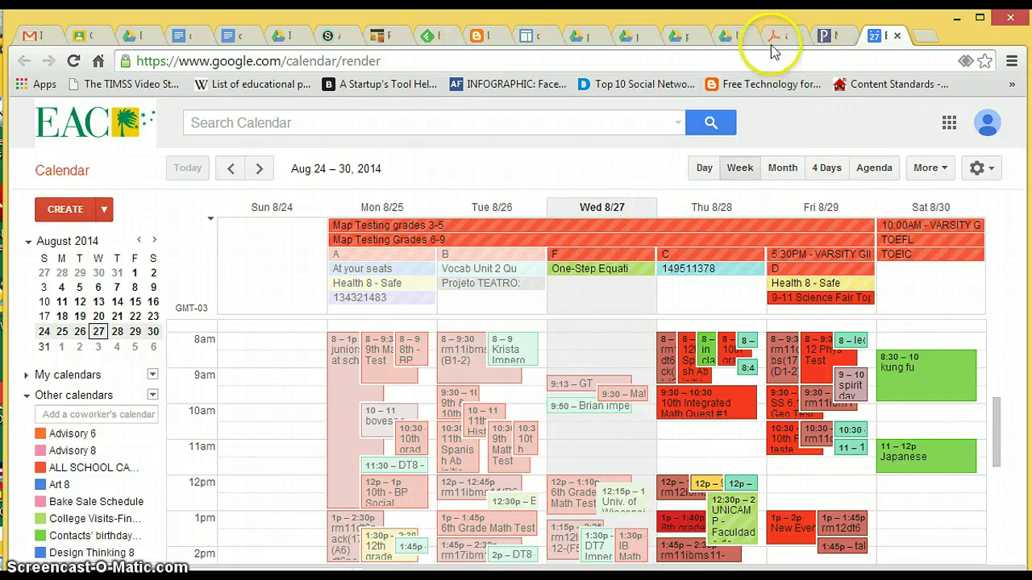
Step: Paste the course 5608 homework.ics link into the Gmail draft beneath the course 4108 link
click(30, 39)
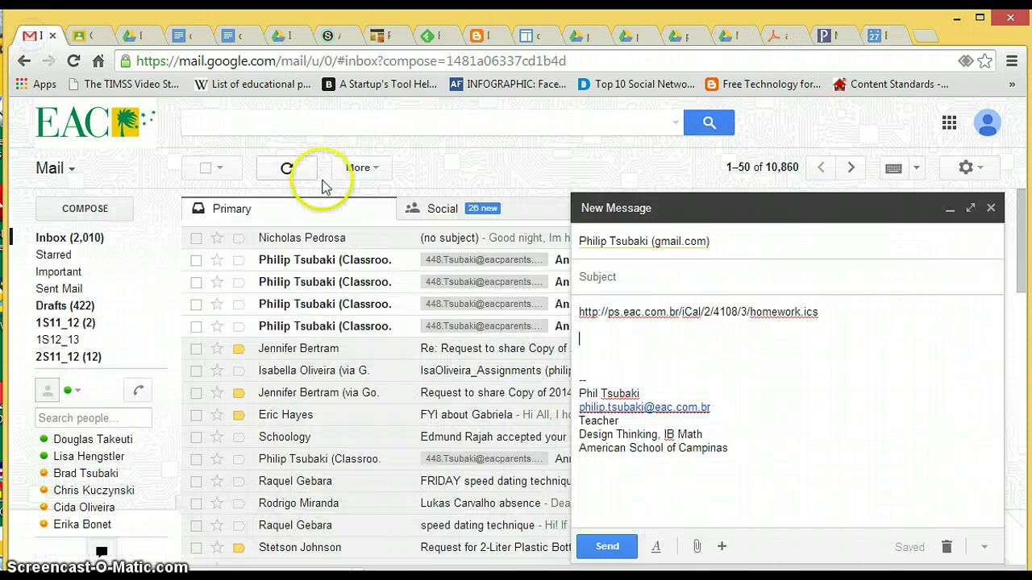
key(ctrl+v)
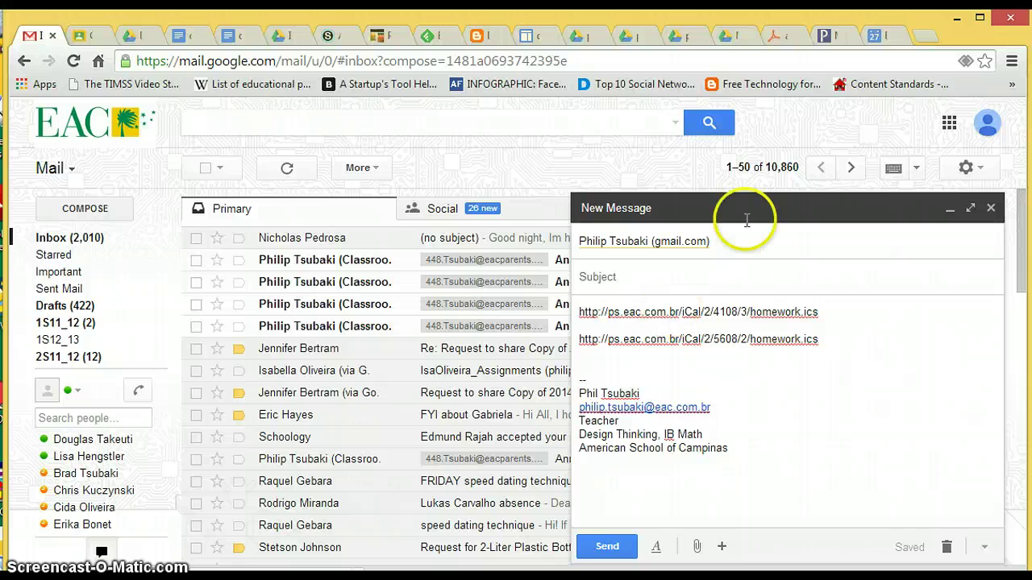
click(885, 38)
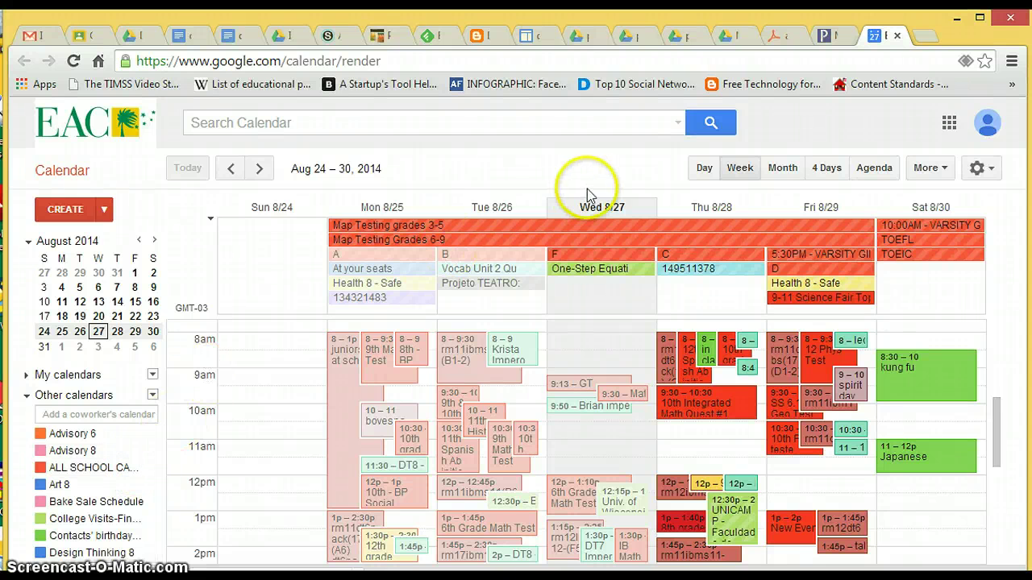
Step: Scroll the PDF guide to its last page, 'Submit your work for a formative grade' (11 of 11)
click(781, 37)
scroll(652, 327, down, 6)
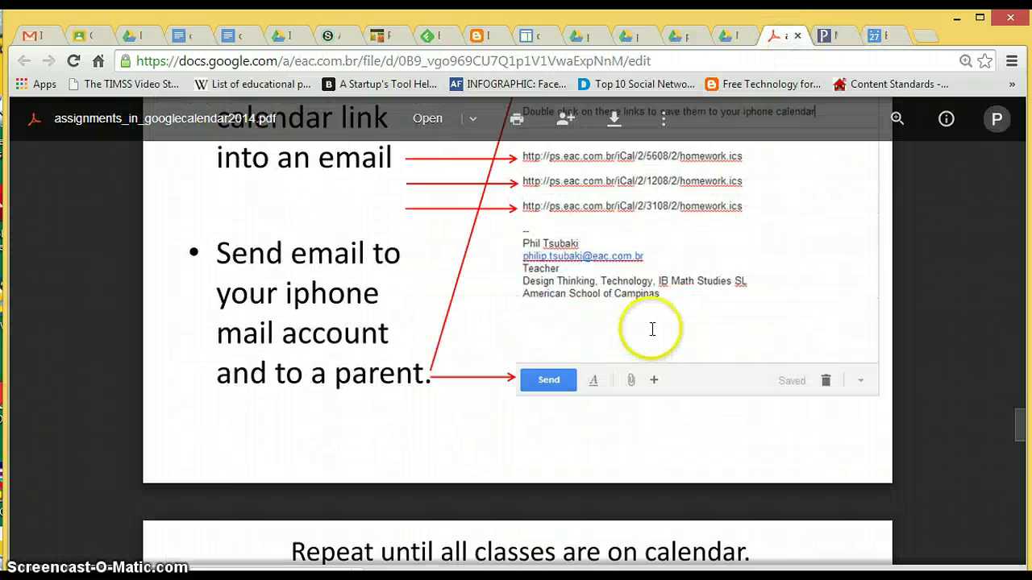
scroll(652, 329, down, 3)
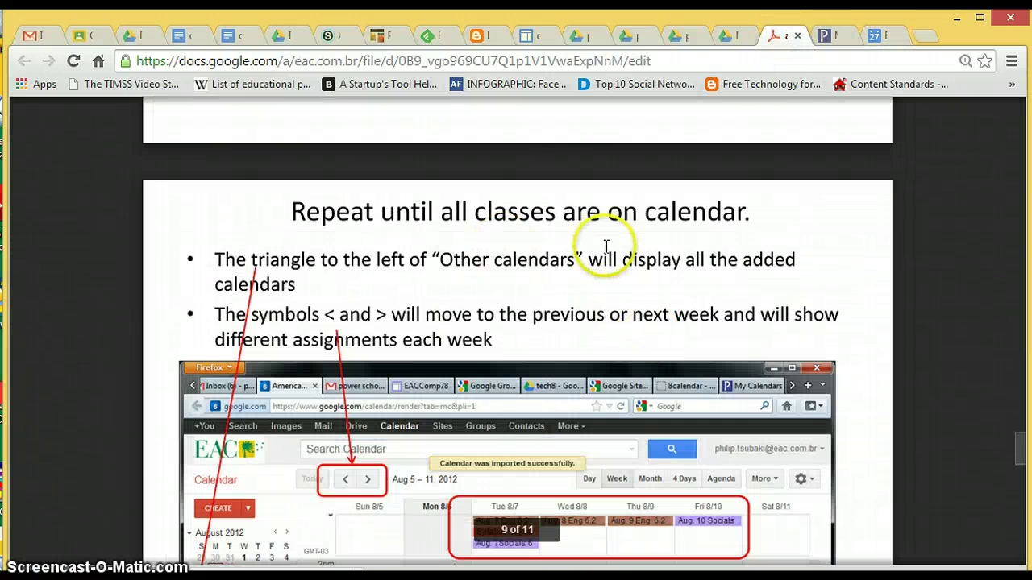
scroll(609, 250, down, 2)
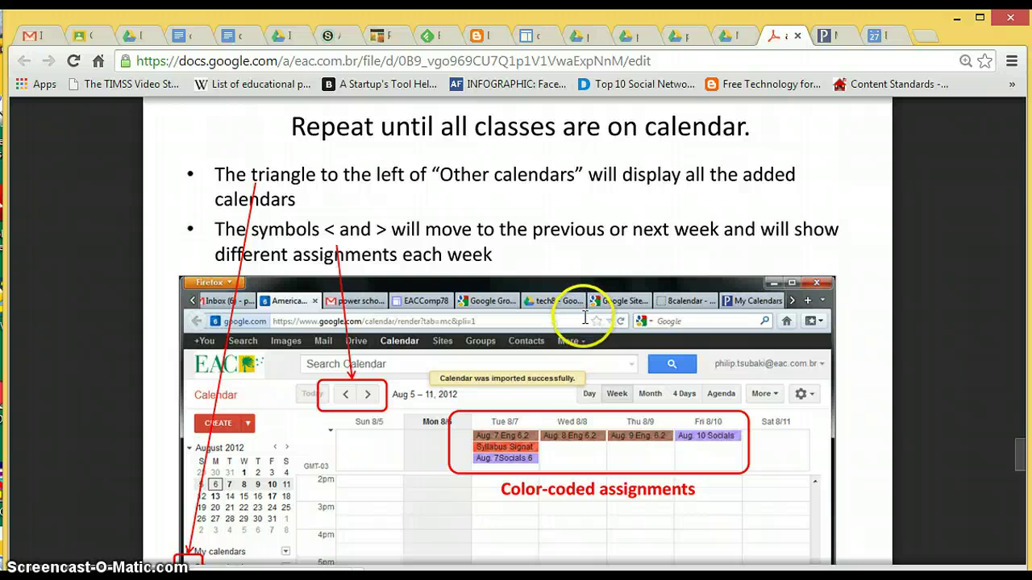
scroll(585, 318, down, 2)
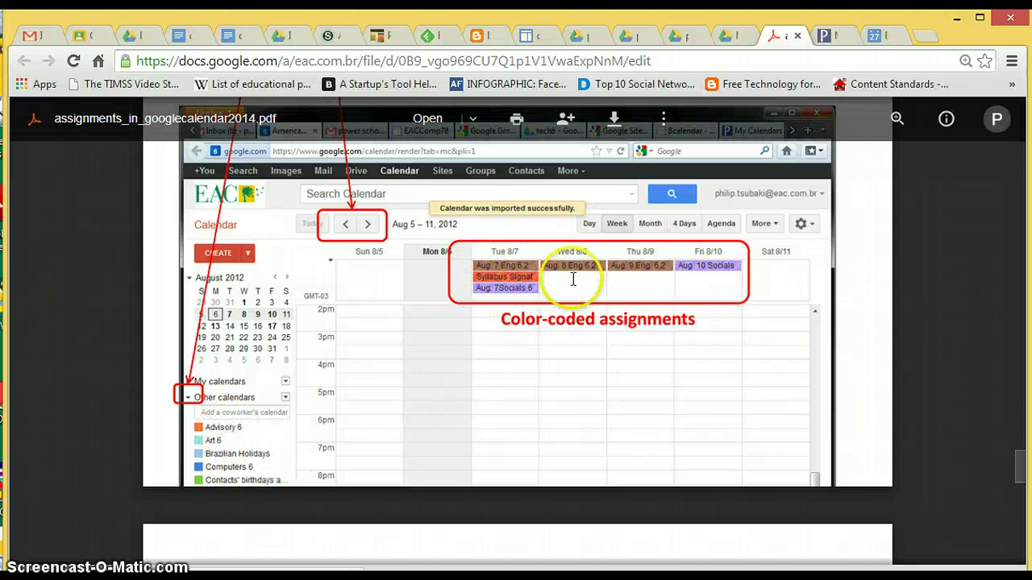
scroll(721, 323, down, 5)
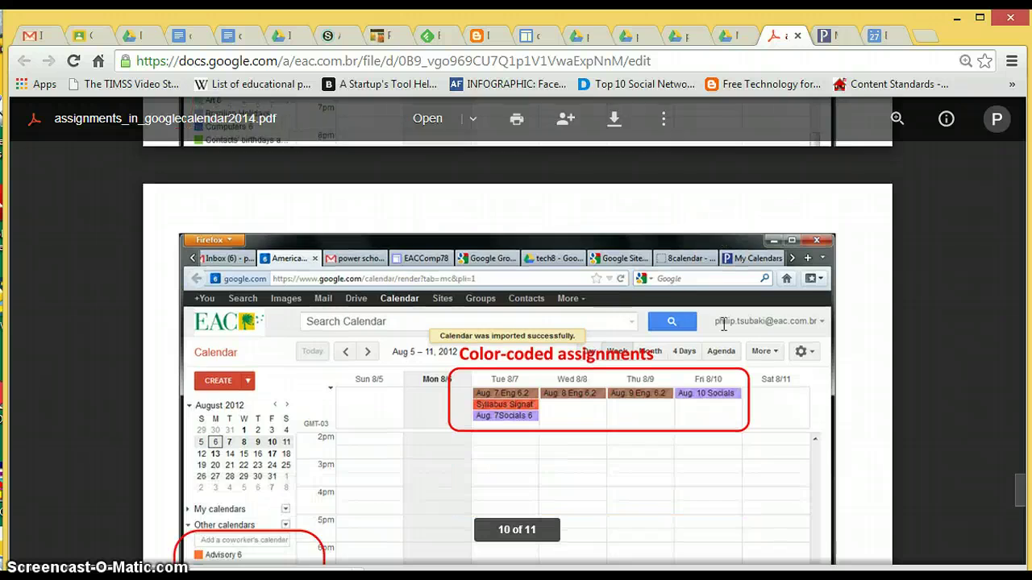
scroll(724, 324, down, 1)
scroll(723, 325, up, 1)
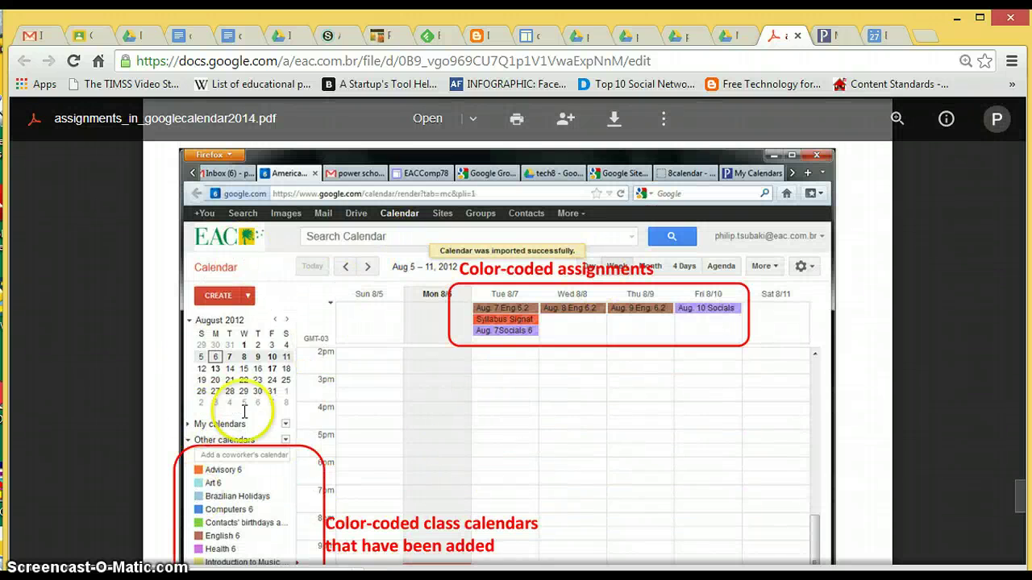
scroll(584, 432, down, 2)
scroll(584, 434, down, 5)
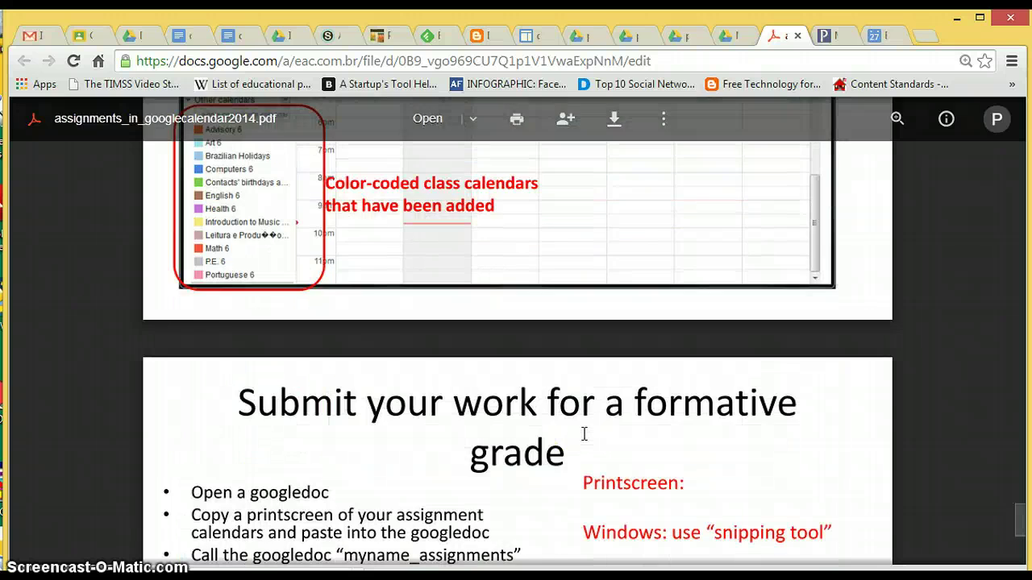
scroll(584, 434, down, 1)
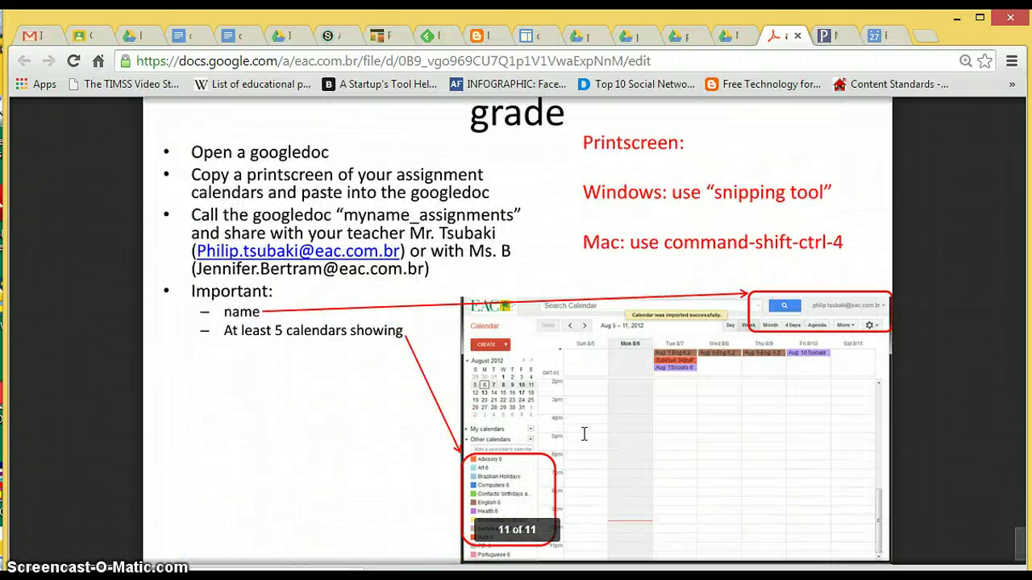